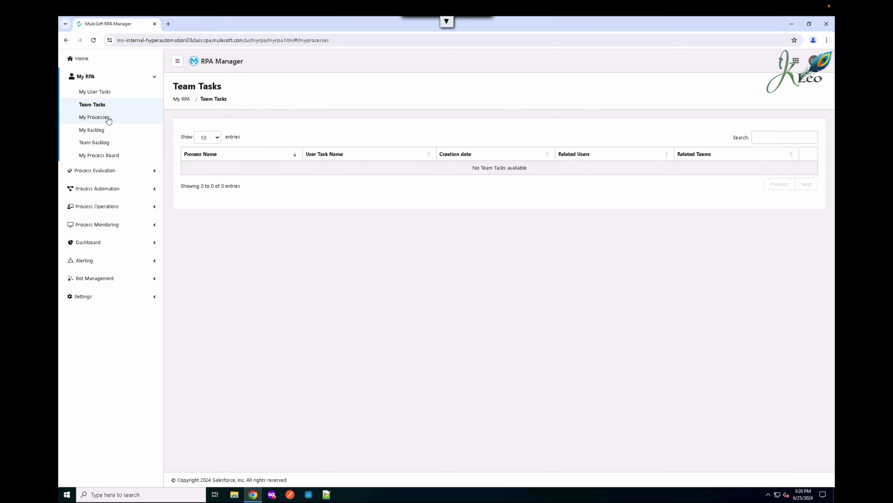
# - List My Processes to show the Awesome Car Company Rebate Lookup JS process in Design
pyautogui.click(101, 118)
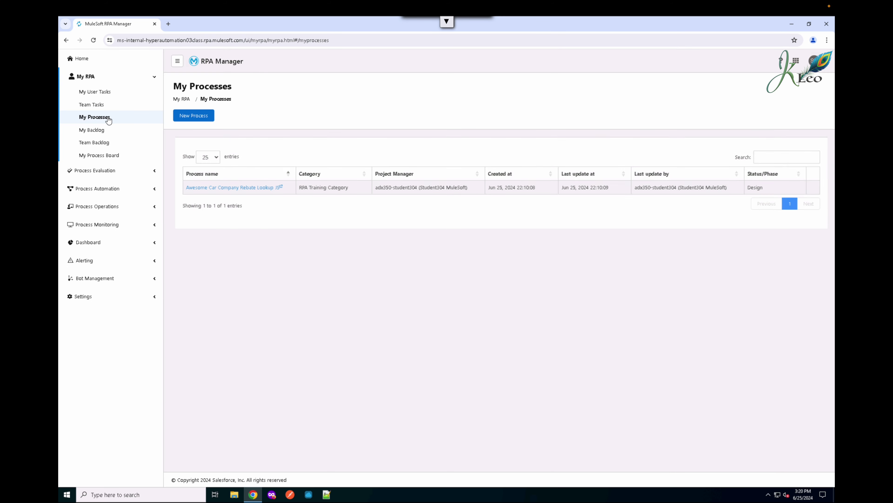
# - Open the Awesome Car Company Rebate Lookup JS process and launch the MuleSoft RPA Recorder from it
pyautogui.click(250, 192)
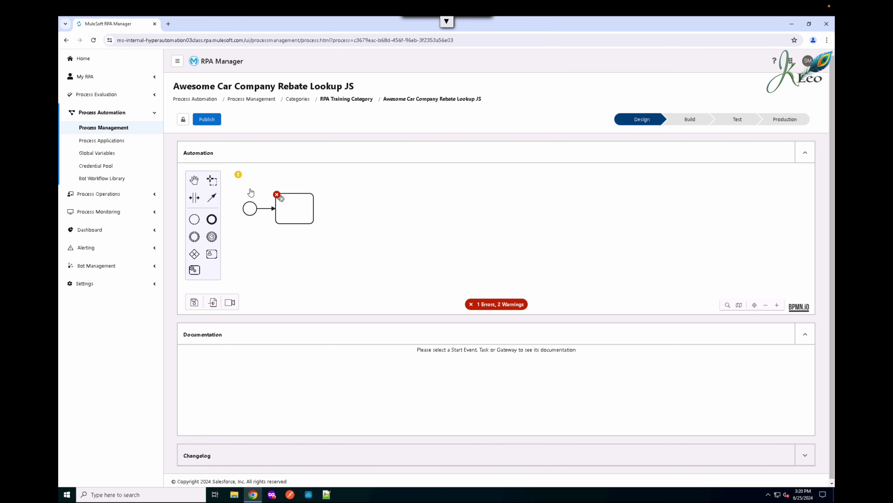
pyautogui.click(231, 302)
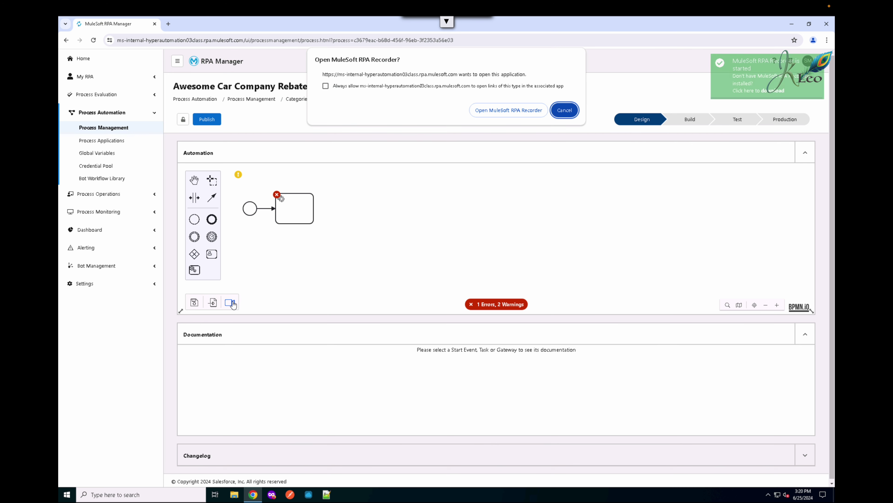
pyautogui.click(524, 115)
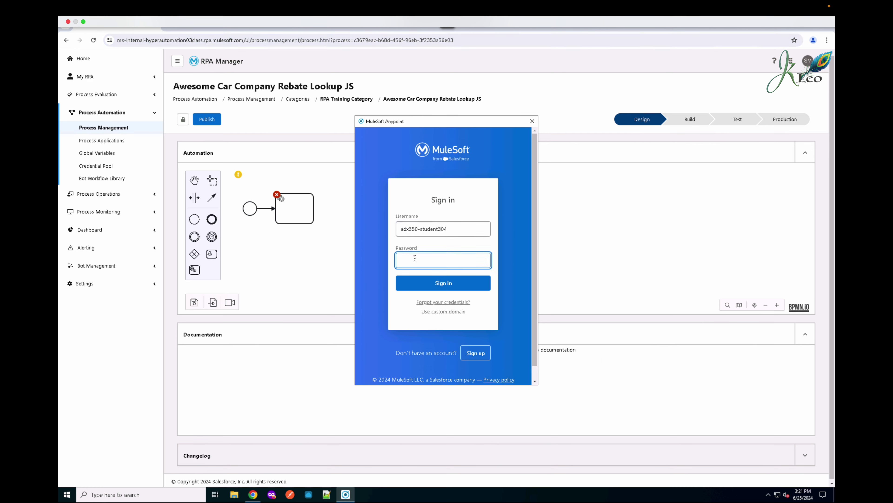
# - Paste the account password and sign in to the RPA Recorder
pyautogui.hotkey('ctrl', 'v')
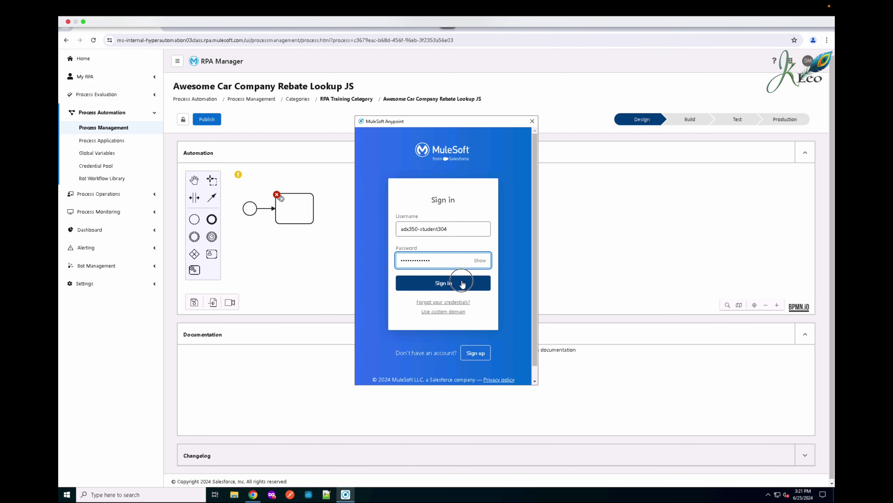
pyautogui.click(461, 281)
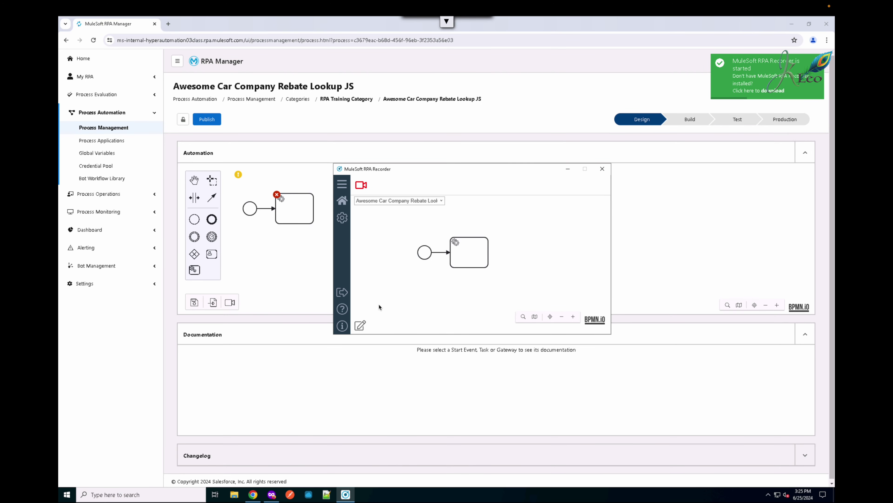
# - Start recording the bot task in the RPA Recorder
pyautogui.click(363, 185)
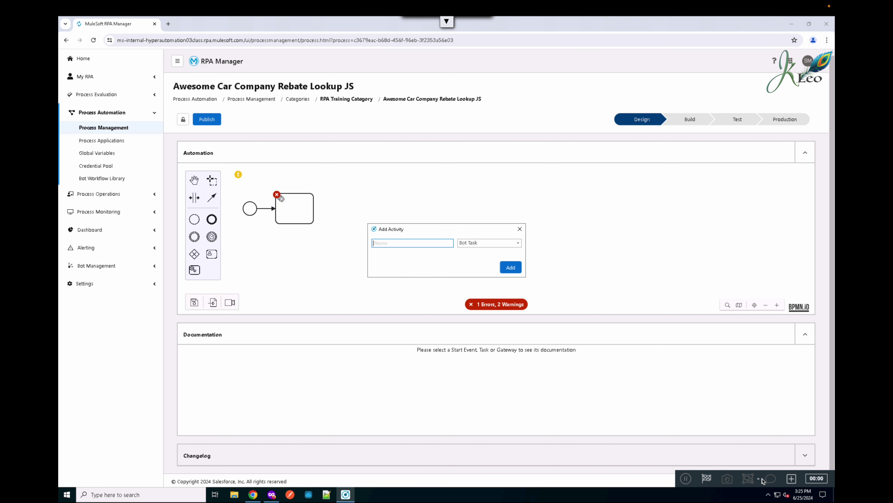
# - Add a Bot Task activity named 'Open Rebate Site' to the recording
pyautogui.click(794, 479)
pyautogui.write('Open Rebate Site')
pyautogui.click(517, 244)
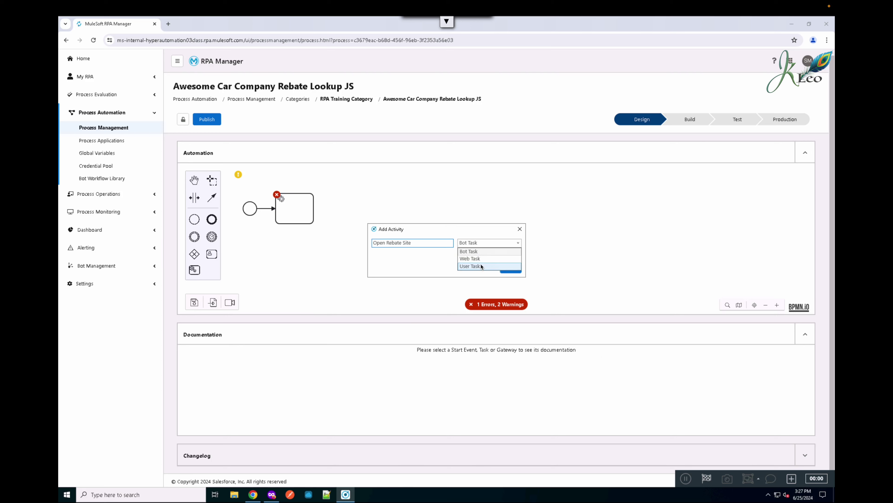
pyautogui.click(467, 252)
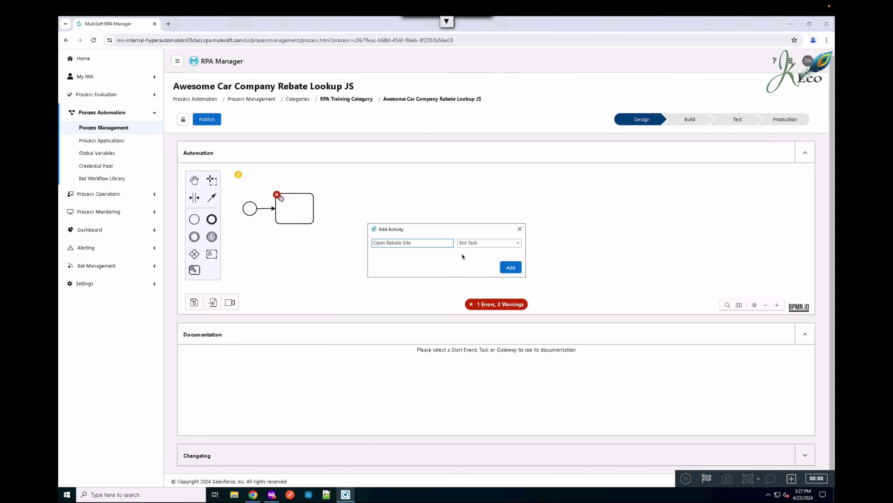
pyautogui.click(510, 271)
pyautogui.click(511, 268)
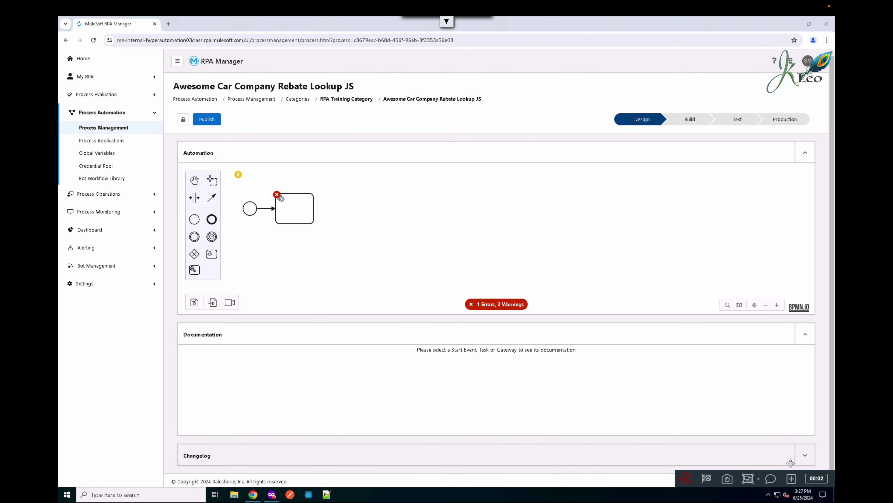
# - Minimize the RPA Manager and Firefox windows, then bring the Firefox private window to front
pyautogui.click(796, 26)
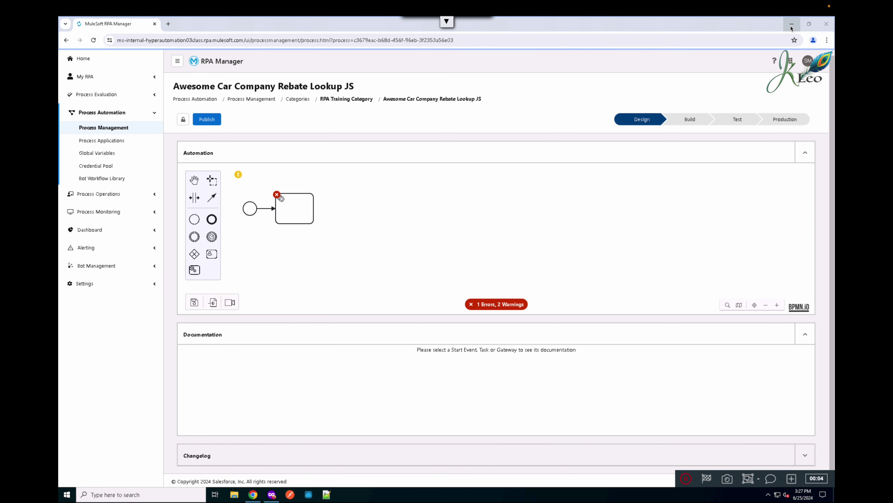
pyautogui.click(792, 25)
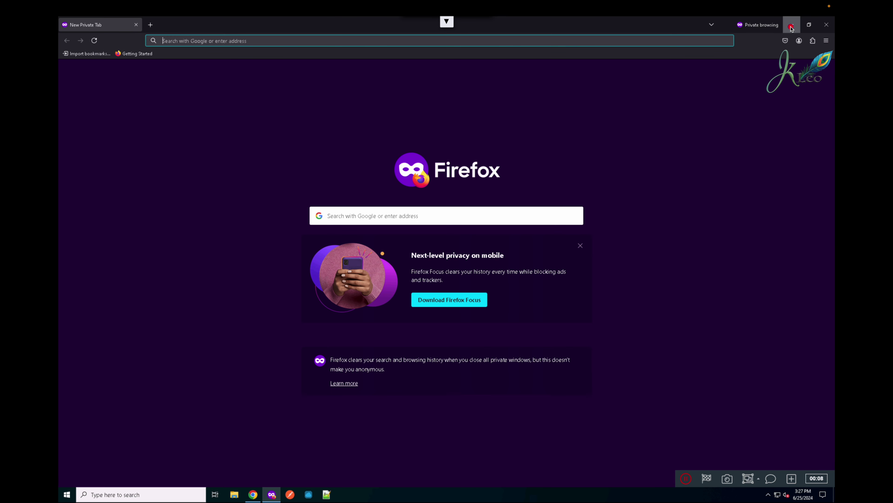
pyautogui.click(791, 26)
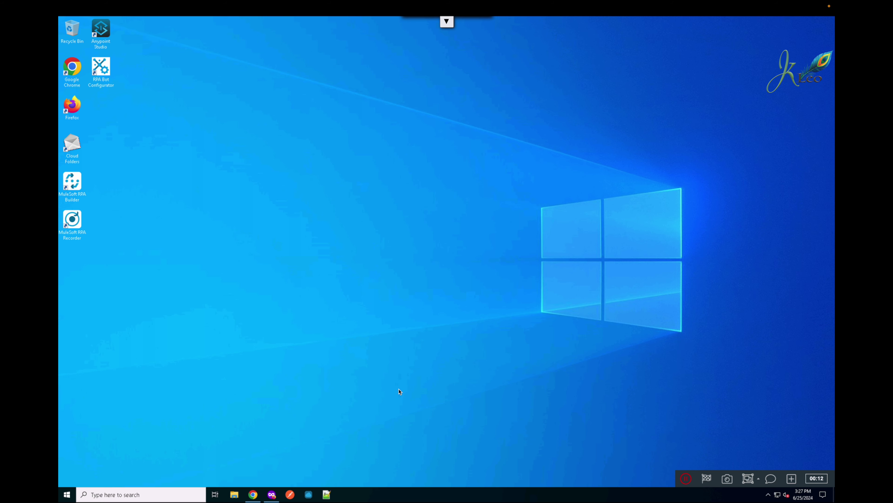
pyautogui.click(274, 495)
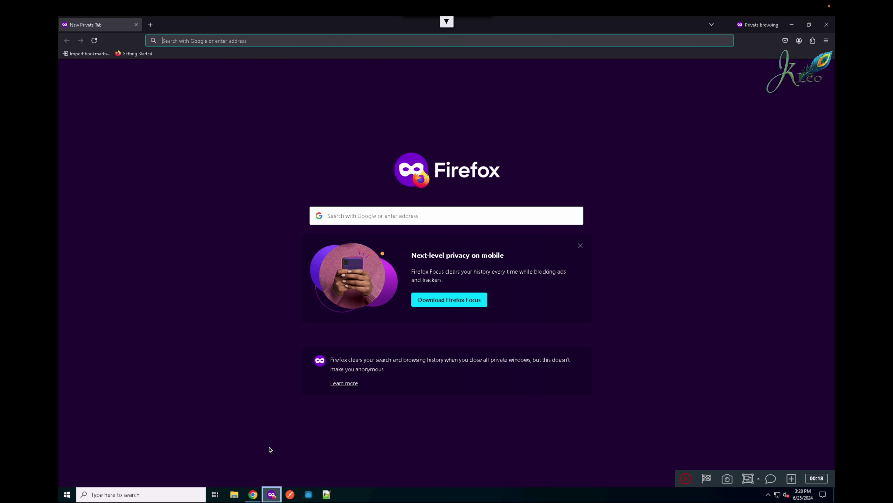
# - Load awesome-car-company.herokuapp.com in the private window and follow its login link
pyautogui.click(235, 41)
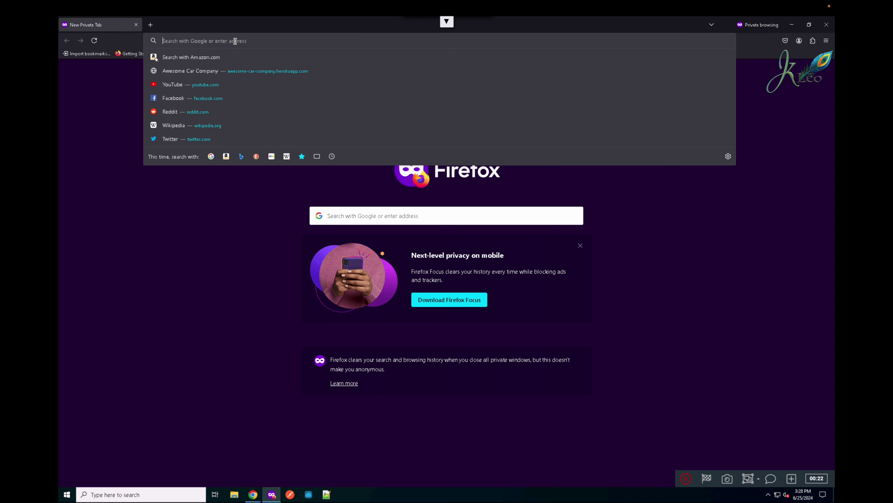
pyautogui.write('https://awesome-car-company.herokuapp.com')
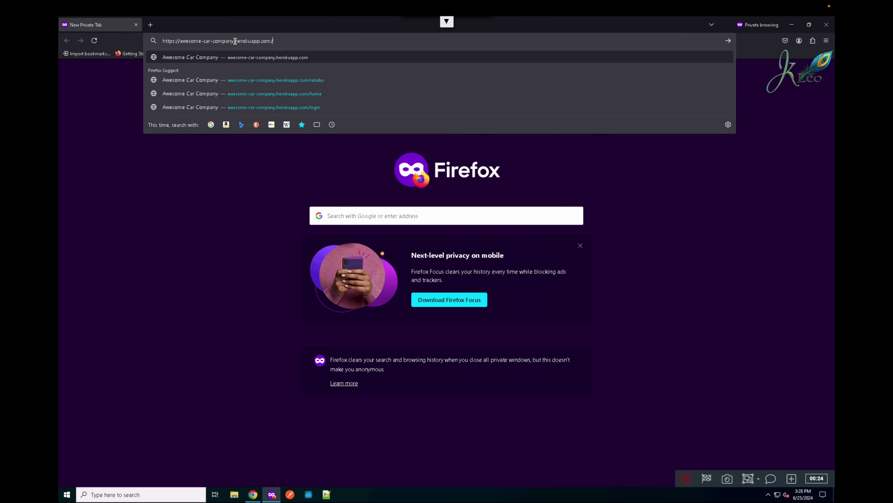
pyautogui.press('Escape')
pyautogui.press('Return')
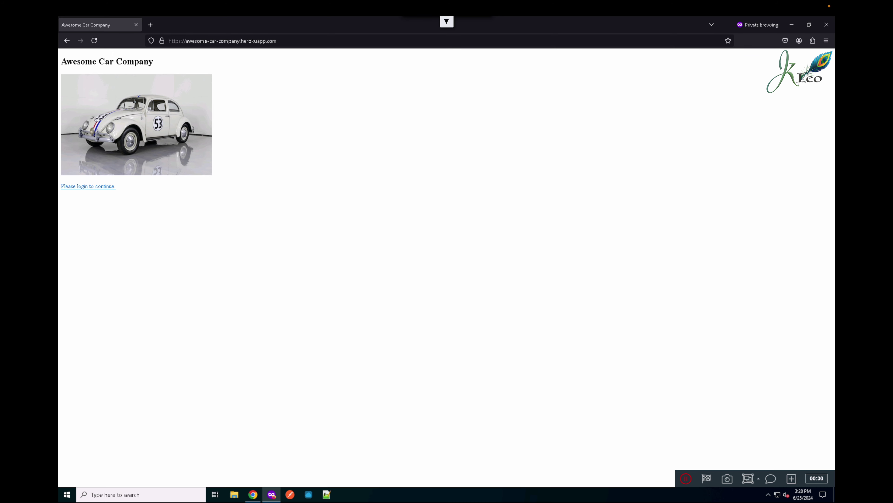
pyautogui.click(106, 189)
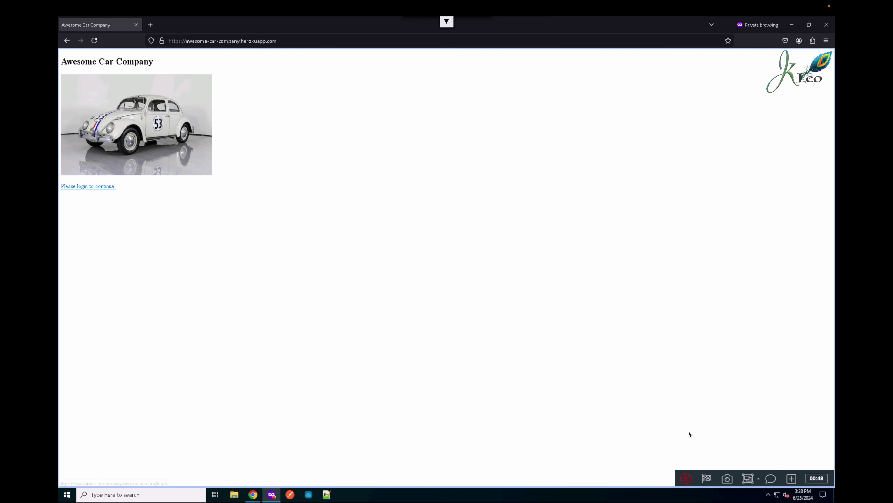
# - Open a fresh Add Activity form for the next recorded step
pyautogui.click(793, 479)
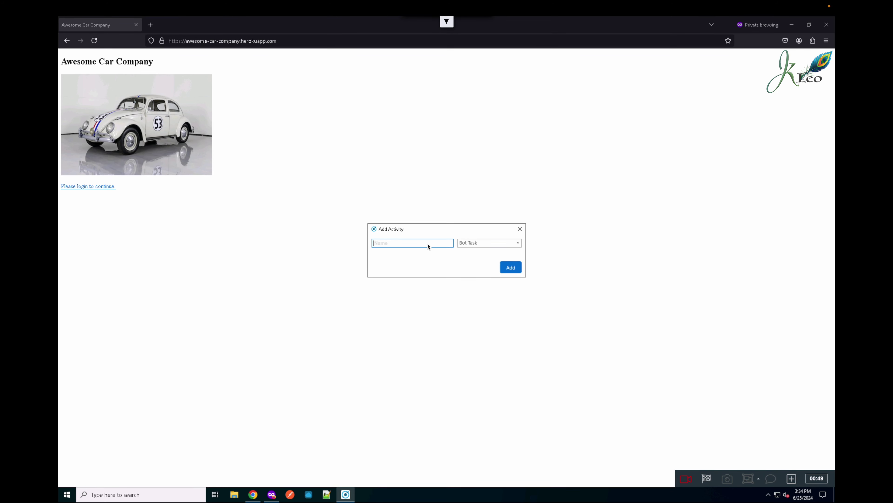
# - Add a Bot Task activity named 'Login' and go to the site's login page
pyautogui.write('Login')
pyautogui.click(518, 243)
pyautogui.click(518, 244)
pyautogui.click(511, 269)
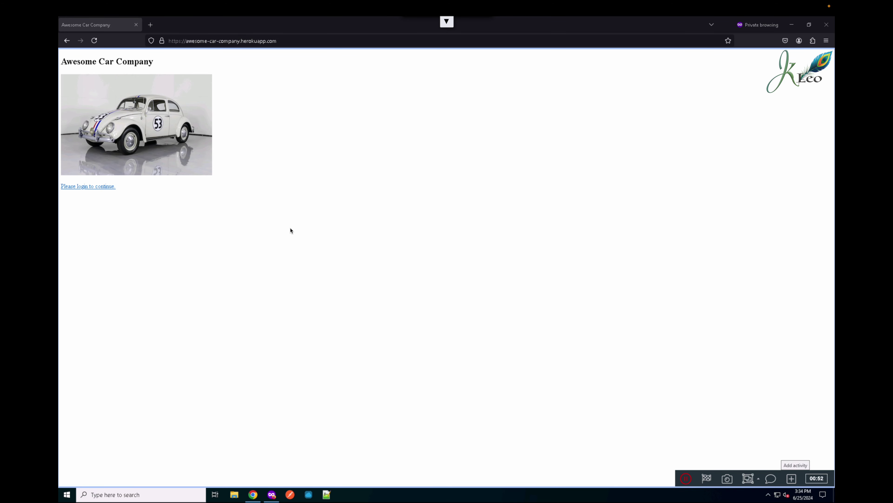
pyautogui.click(112, 187)
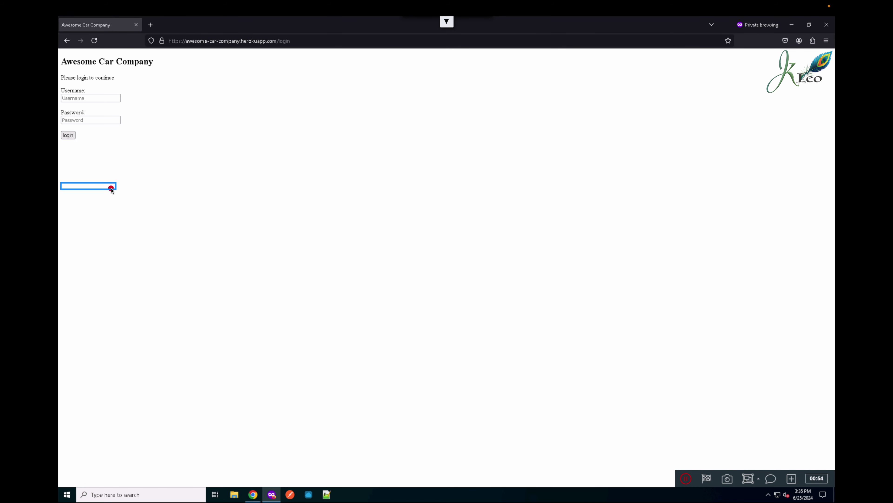
# - Log in to the car company site with the account username and password, then add another activity
pyautogui.click(105, 98)
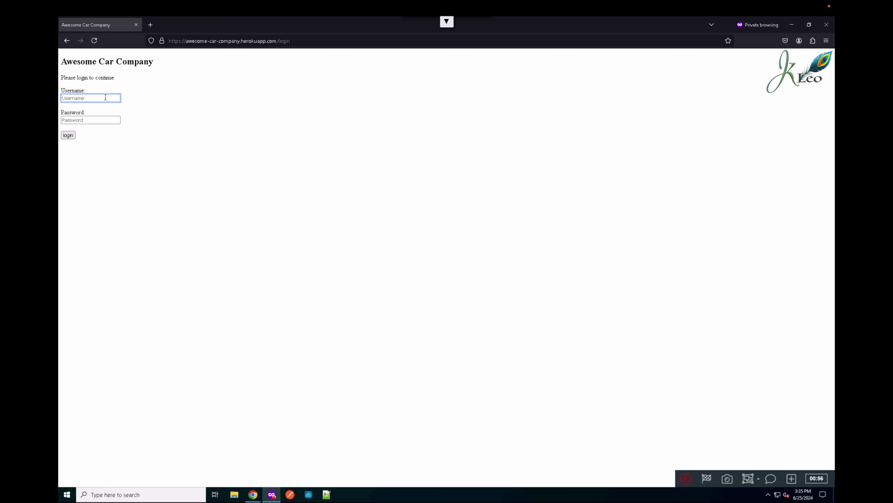
pyautogui.click(106, 97)
pyautogui.write('mulesoft')
pyautogui.press('Tab')
pyautogui.write('muleso')
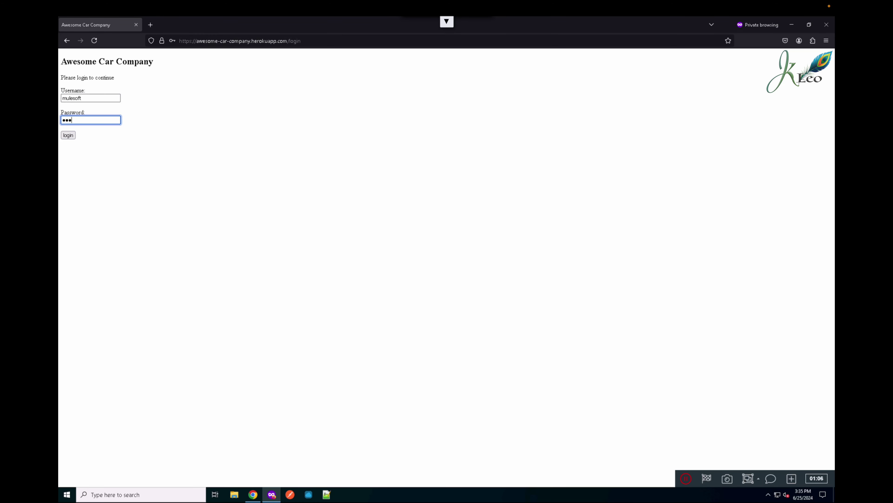
pyautogui.click(71, 138)
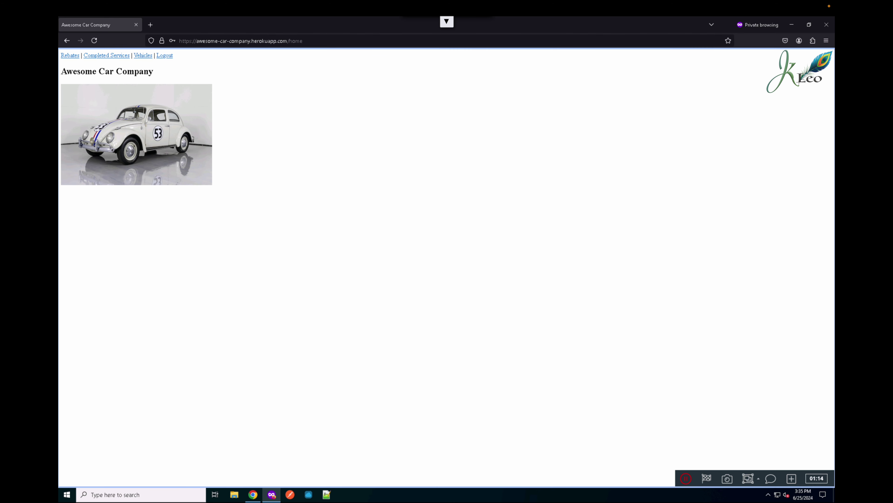
pyautogui.click(792, 478)
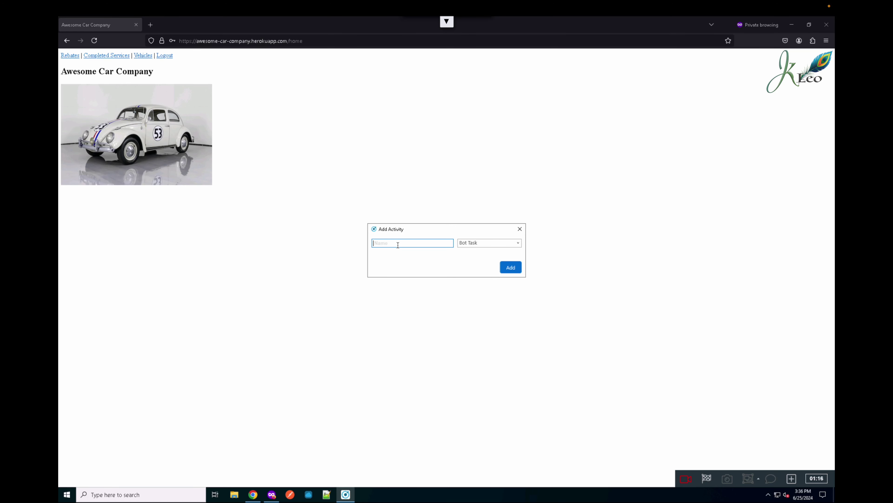
# - Add a Bot Task activity named 'Navigate to Rebate Page' and resume recording on the home page
pyautogui.write('Navigage')
pyautogui.press('BackSpace')
pyautogui.press('BackSpace')
pyautogui.write('te to Rebate Page')
pyautogui.click(506, 269)
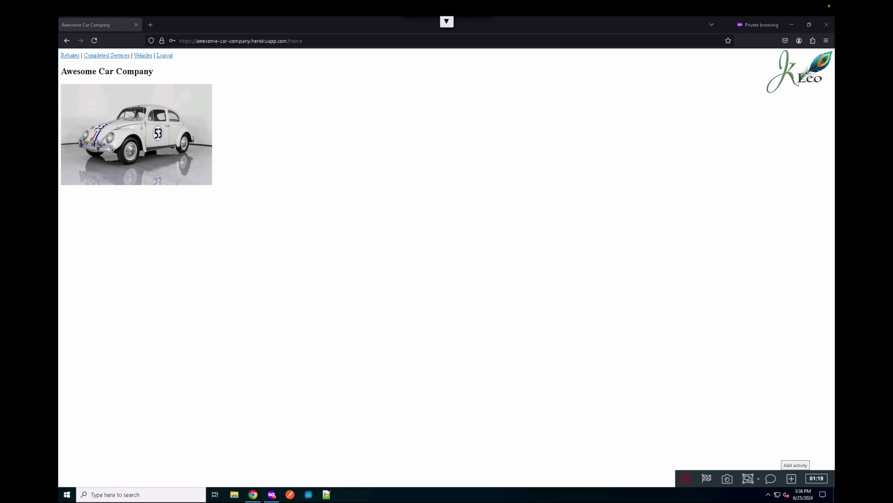
pyautogui.click(108, 57)
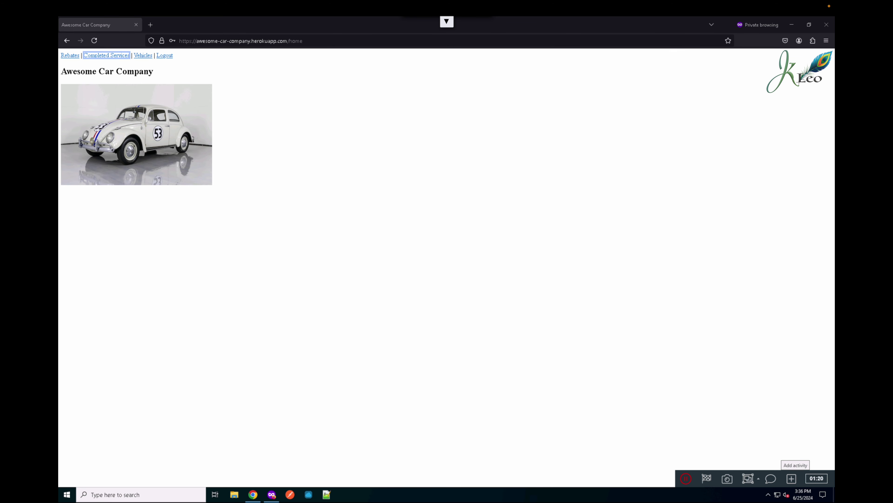
# - Go to the Rebates page and select the first row's EV2-BATT7 rebate code
pyautogui.click(75, 57)
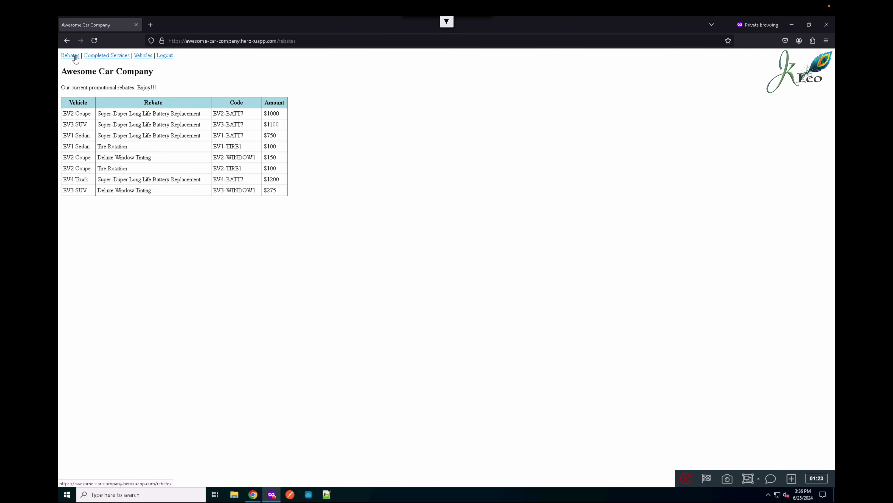
pyautogui.click(195, 112)
pyautogui.tripleClick(229, 114)
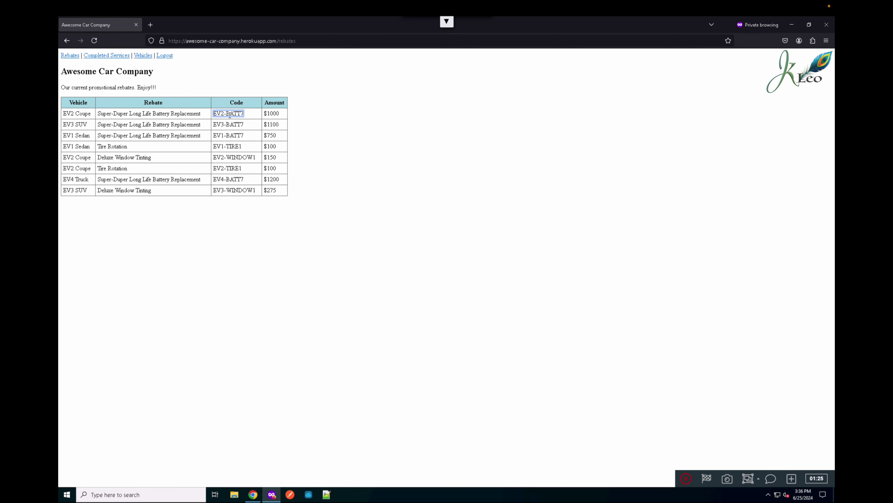
pyautogui.click(230, 116)
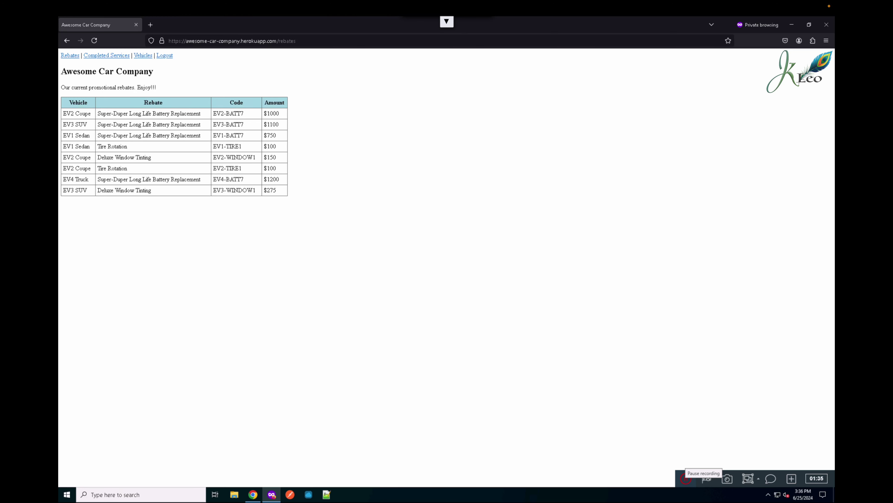
# - Pause recording, add a Bot Task activity named 'Locate Rebate', and resume recording
pyautogui.click(792, 479)
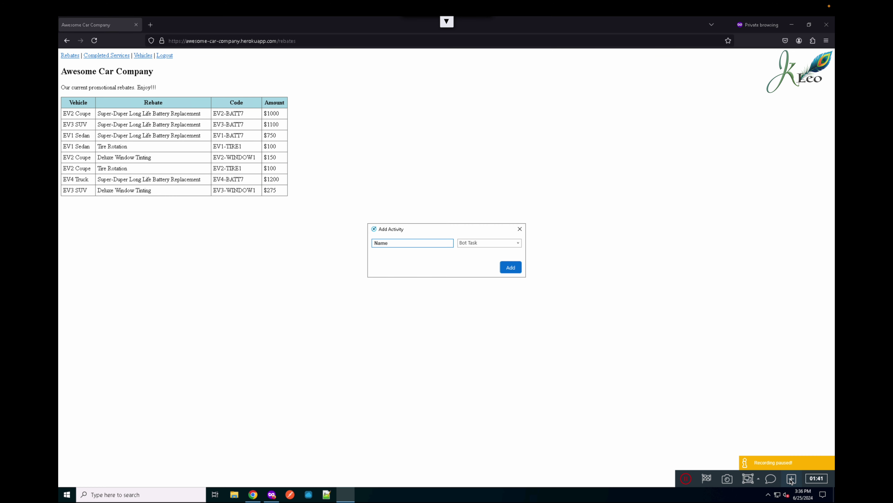
pyautogui.click(390, 242)
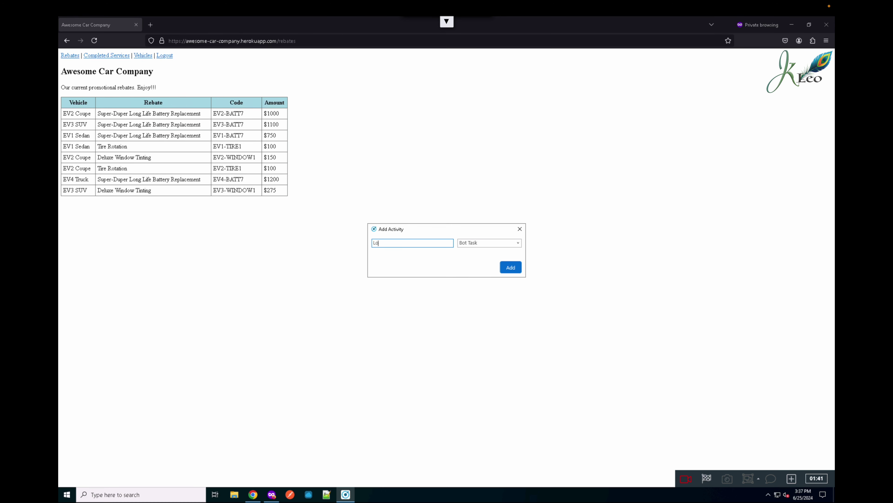
pyautogui.write('ate')
pyautogui.write('Rebate')
pyautogui.click(504, 272)
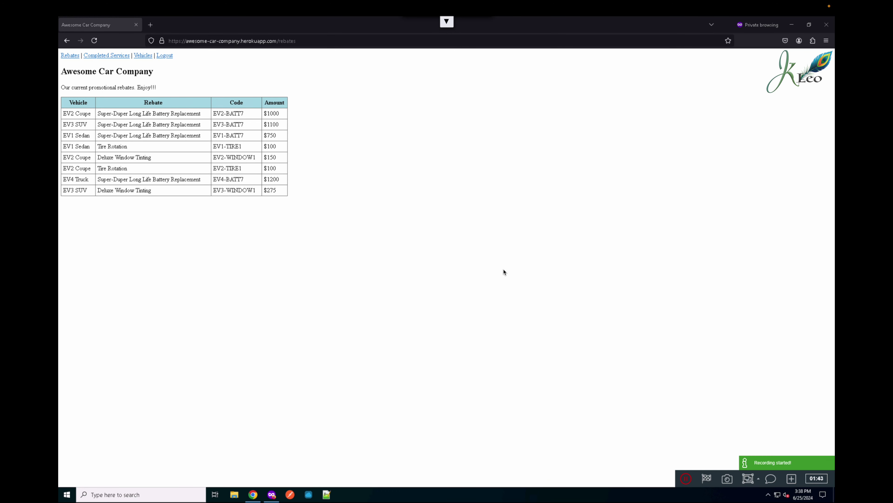
# - Select all text on the Rebates page with Ctrl+A, then stop recording to show the flow
pyautogui.click(330, 89)
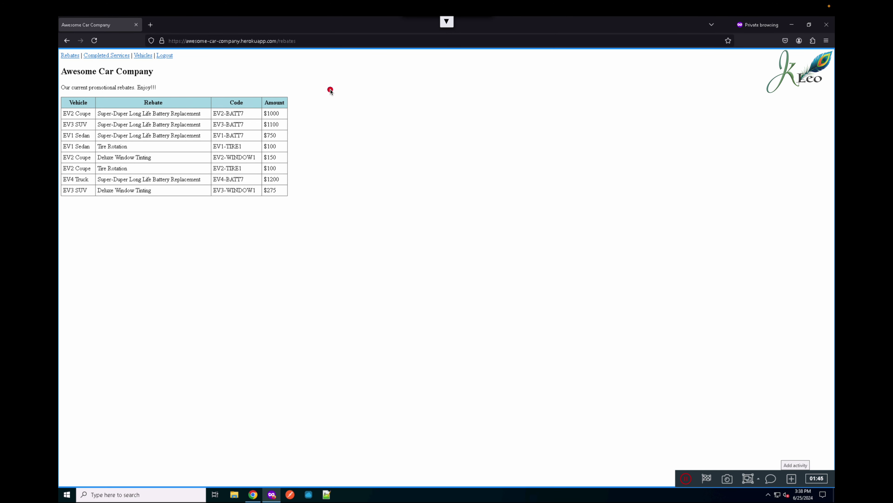
pyautogui.hotkey('ctrl', 'a')
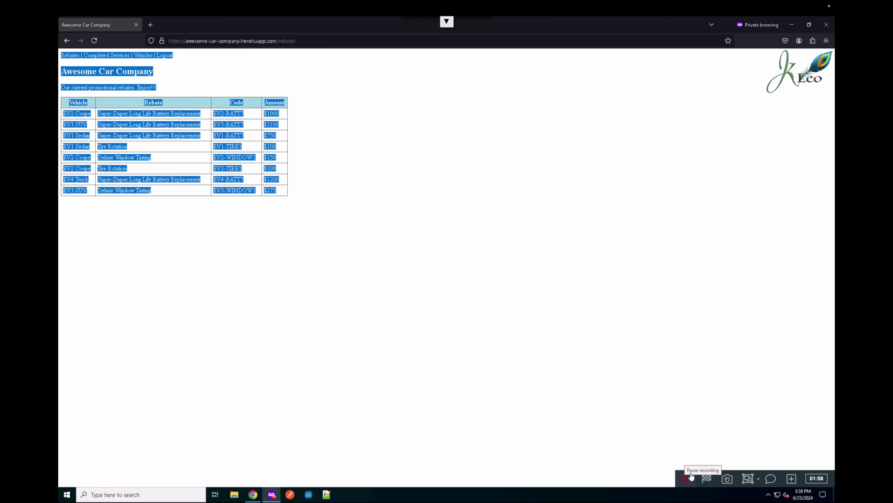
pyautogui.click(707, 478)
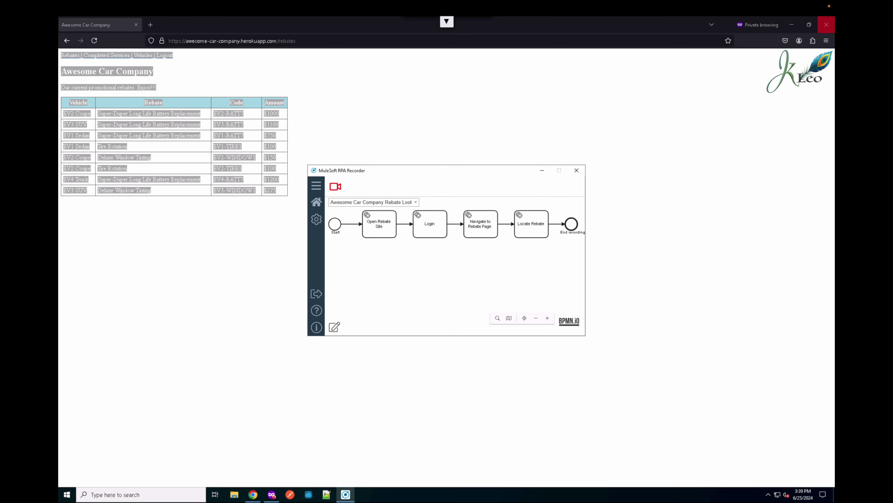
# - Reposition the recorder window and zoom the four-task process diagram in and out to review it
pyautogui.click(491, 172)
pyautogui.moveTo(491, 173); pyautogui.dragTo(487, 107)
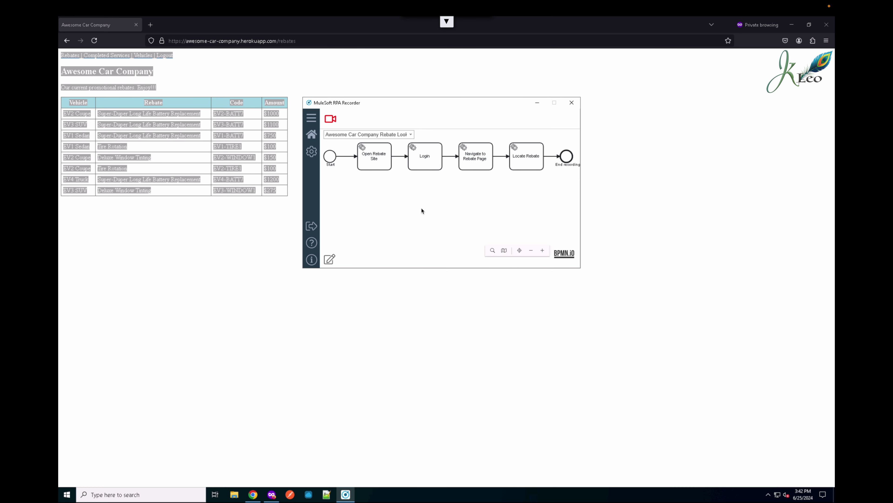
pyautogui.click(542, 251)
pyautogui.click(542, 250)
pyautogui.click(531, 251)
pyautogui.click(530, 250)
pyautogui.click(530, 250)
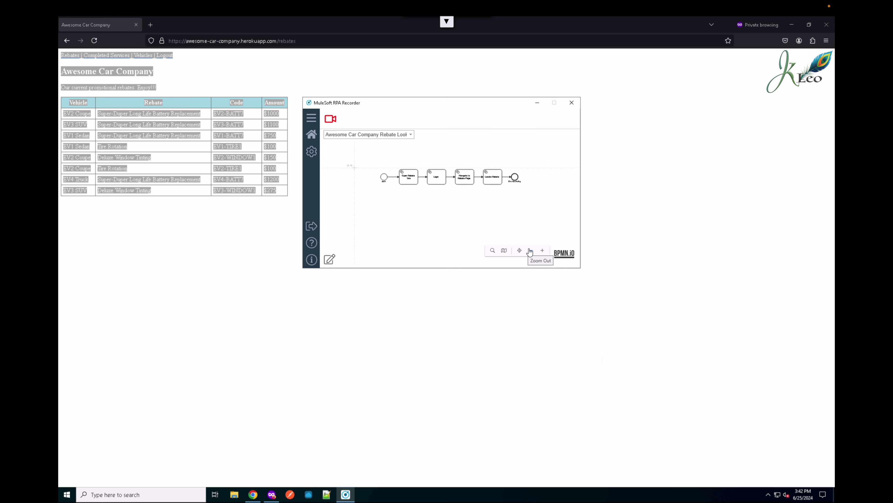
pyautogui.click(542, 251)
pyautogui.click(542, 251)
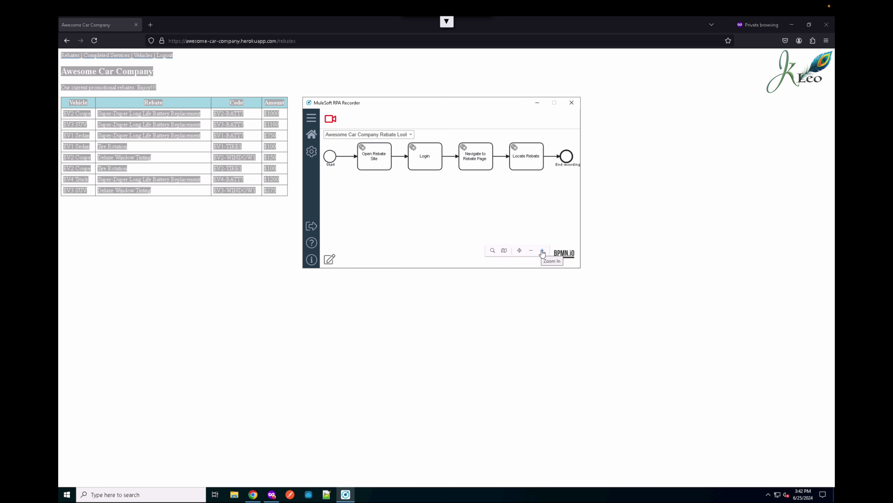
pyautogui.click(330, 259)
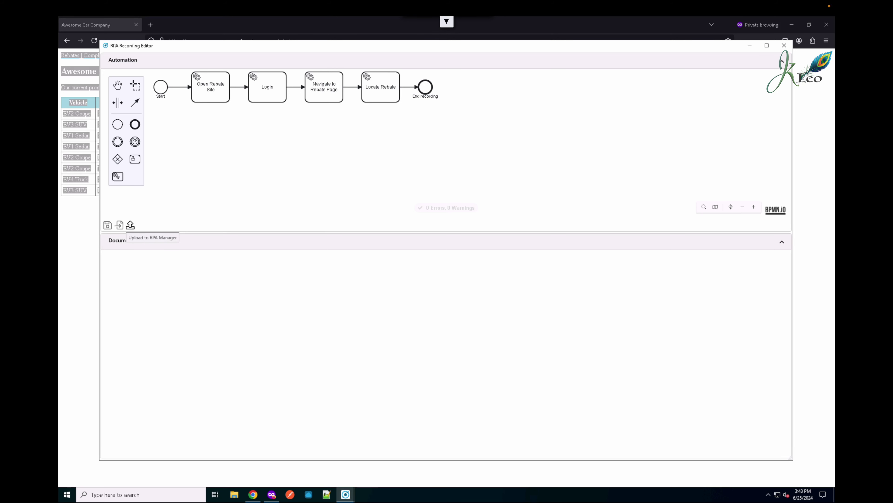
# - Upload the bot diagram to RPA Manager, confirm the success message, and close the recording editor
pyautogui.click(130, 226)
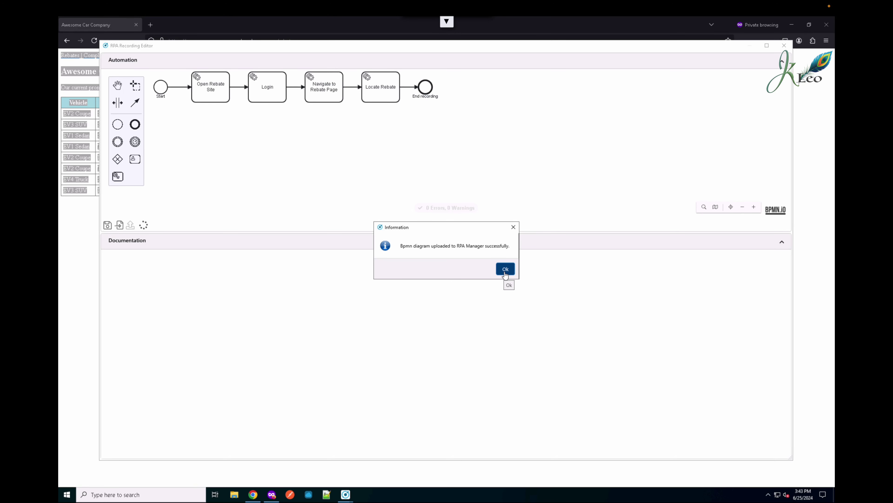
pyautogui.click(506, 274)
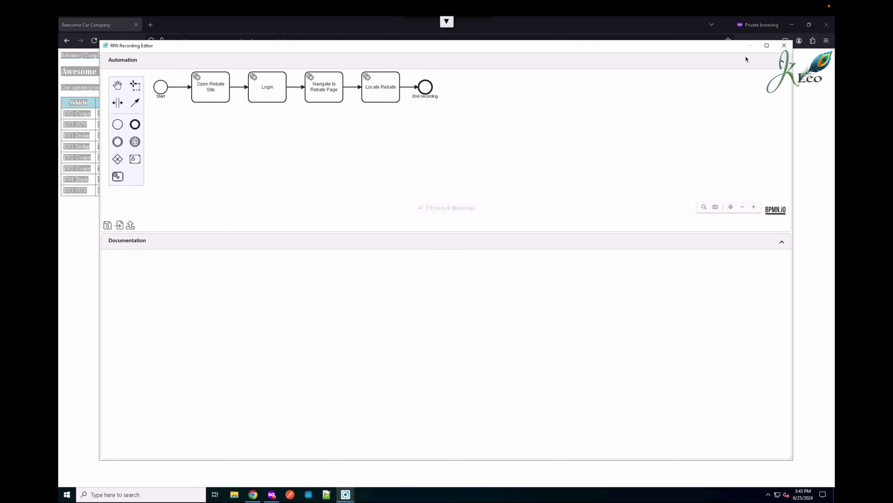
pyautogui.click(784, 46)
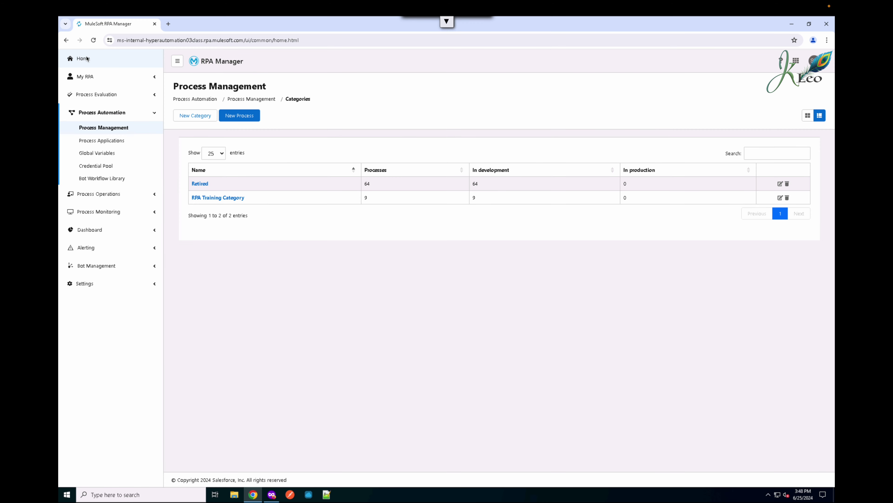
pyautogui.click(84, 58)
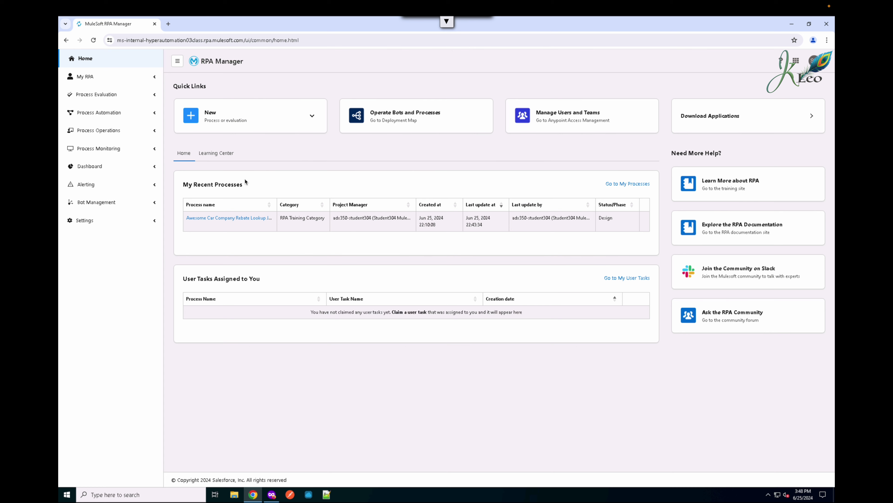
# - Open the Awesome Car Company Rebate Lookup JS process from My Recent Processes
pyautogui.click(236, 218)
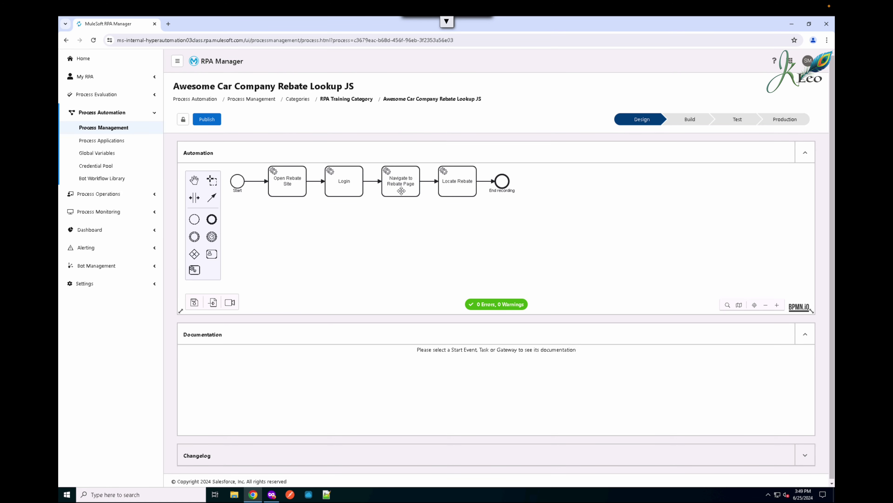
pyautogui.click(402, 191)
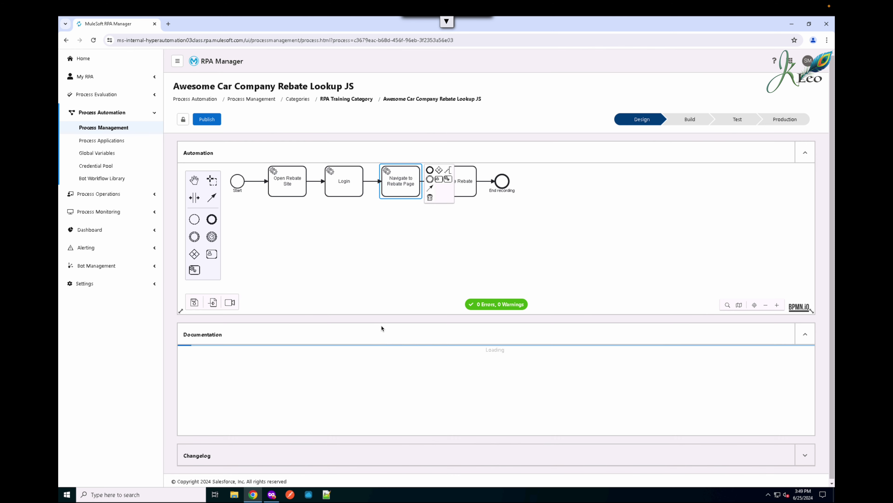
pyautogui.scroll(-10, 360, 372)
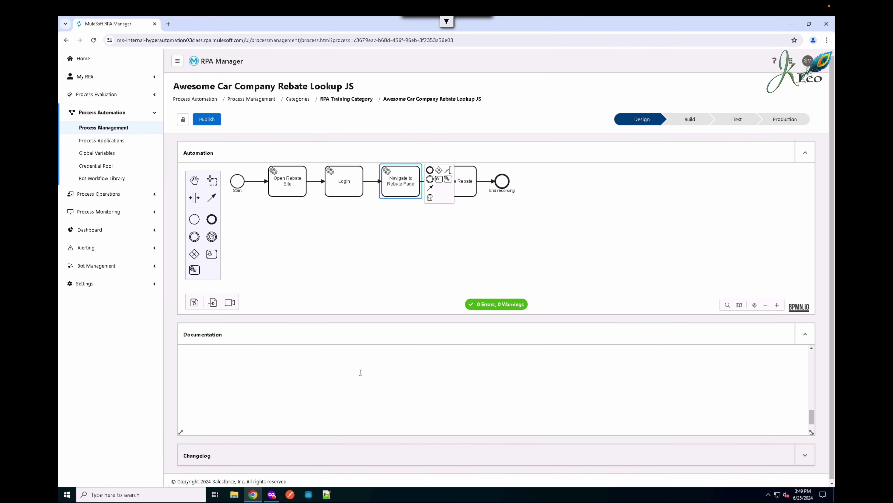
pyautogui.scroll(10, 360, 372)
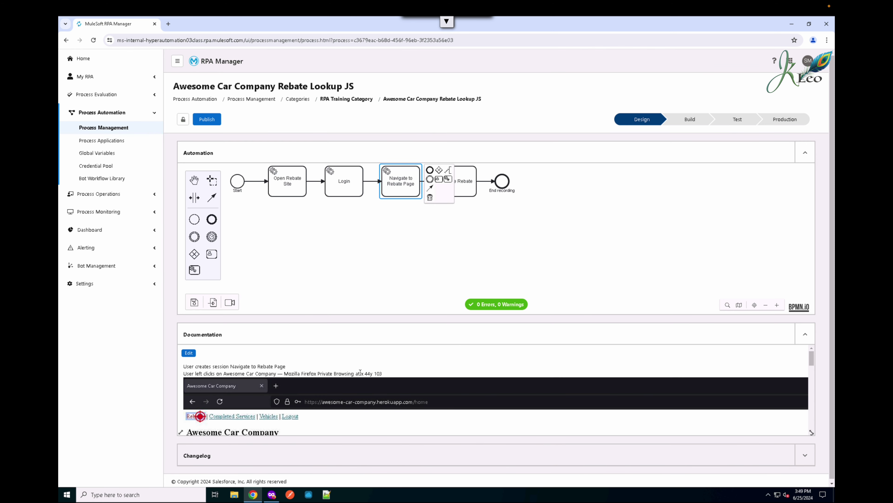
pyautogui.scroll(-10, 360, 372)
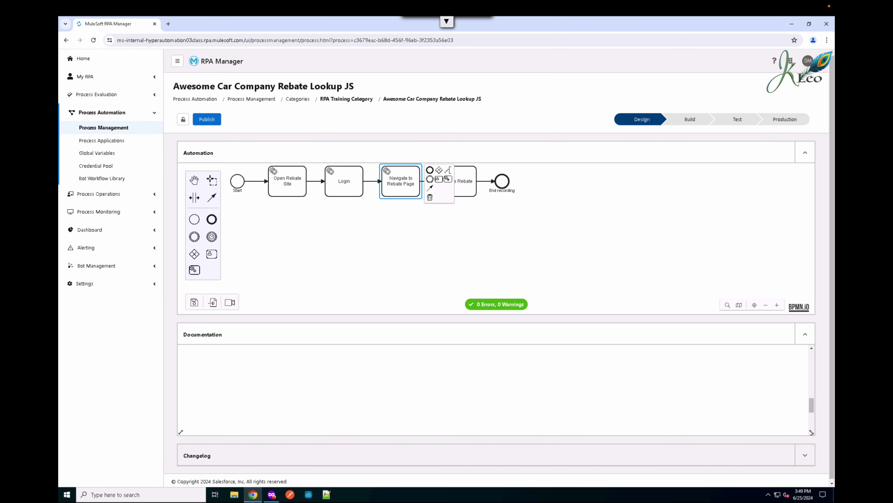
pyautogui.scroll(-1, 324, 393)
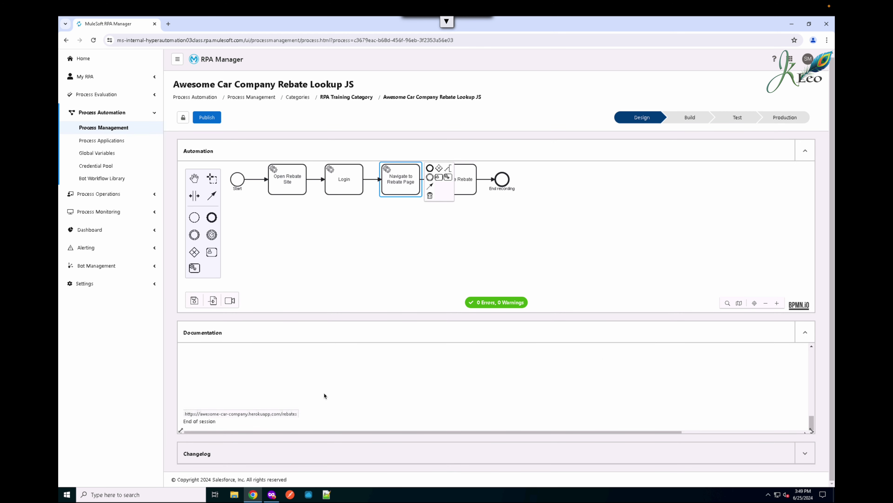
pyautogui.scroll(10, 324, 395)
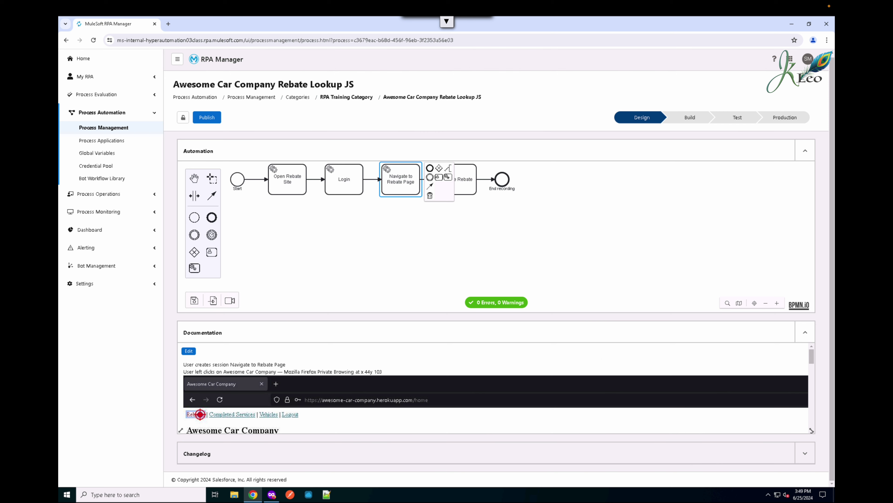
pyautogui.click(464, 185)
pyautogui.scroll(-15, 374, 384)
pyautogui.scroll(15, 373, 385)
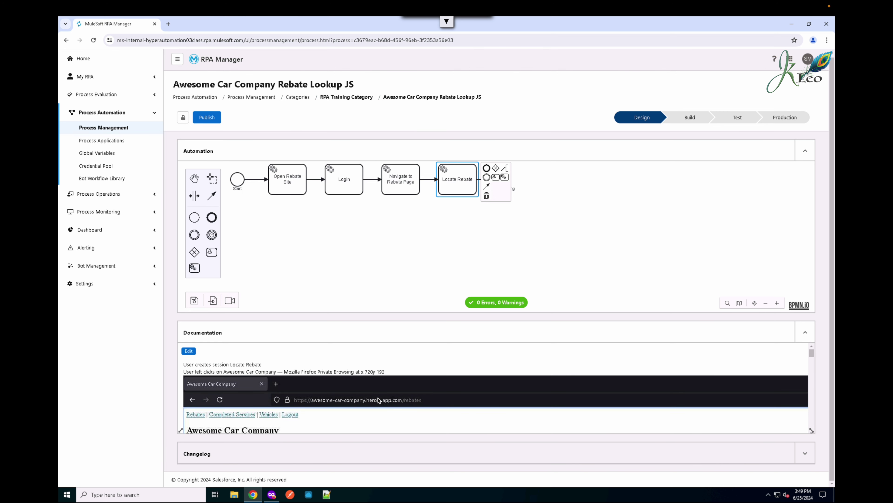
pyautogui.scroll(-15, 378, 401)
pyautogui.hotkey('ctrl', 'a')
pyautogui.scroll(-6, 379, 401)
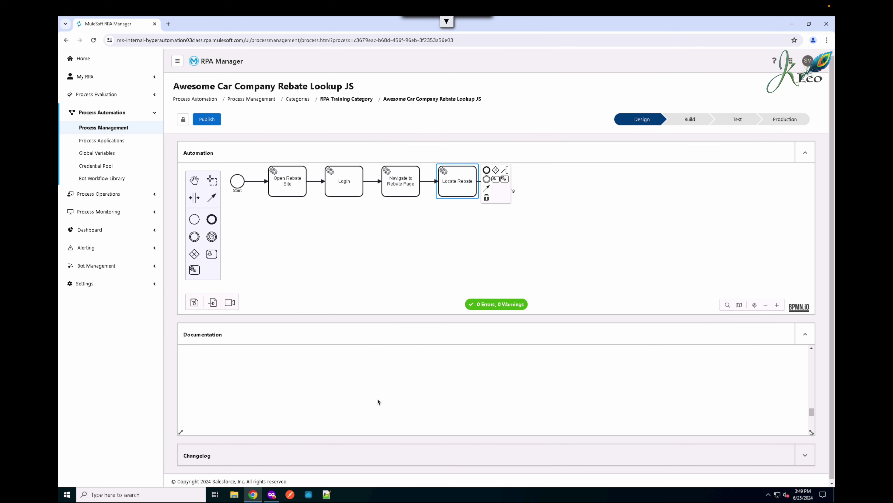
pyautogui.scroll(-1, 414, 334)
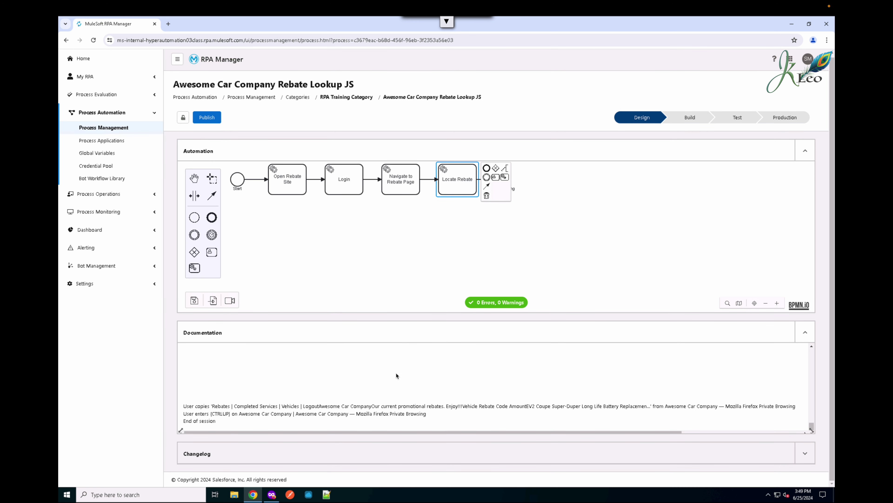
pyautogui.click(522, 218)
pyautogui.click(505, 187)
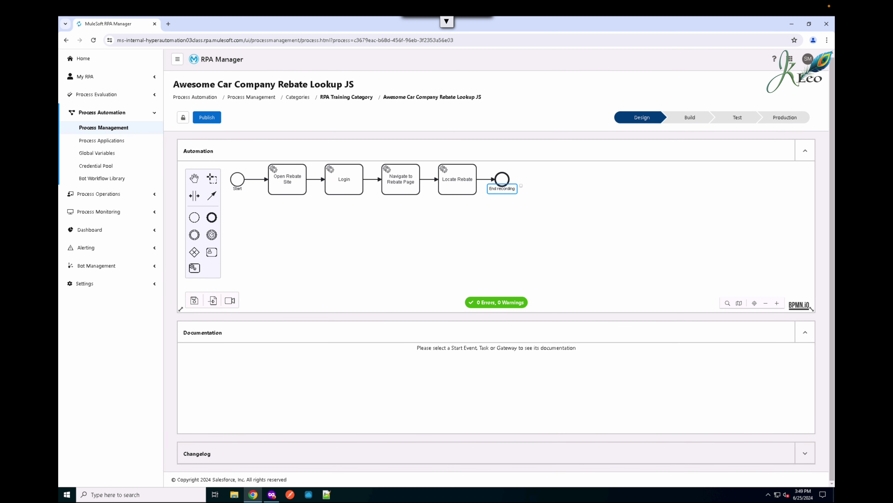
pyautogui.click(237, 178)
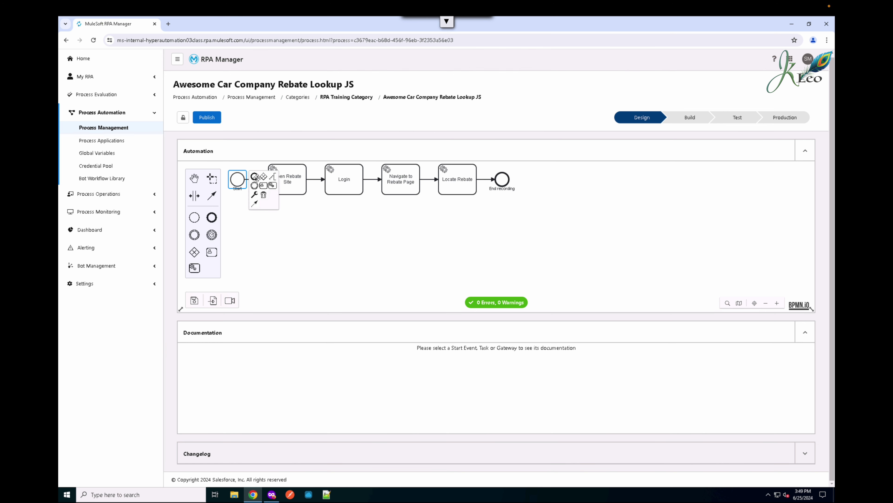
pyautogui.click(294, 177)
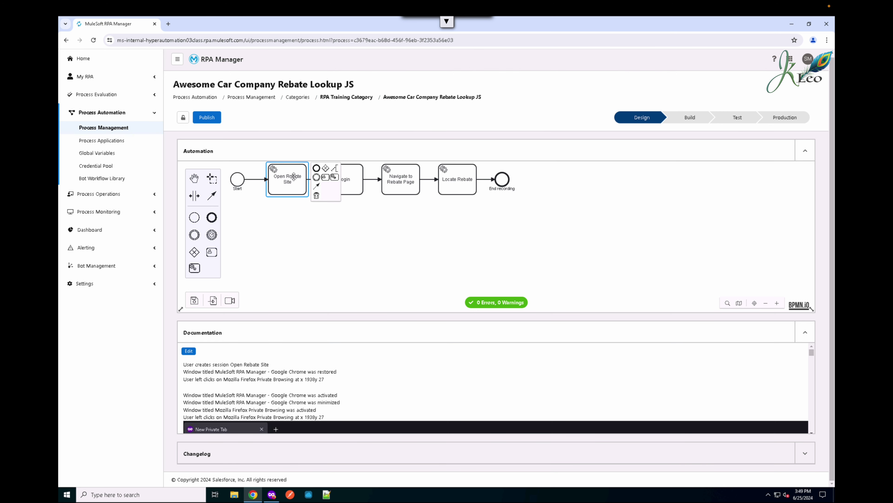
pyautogui.click(447, 256)
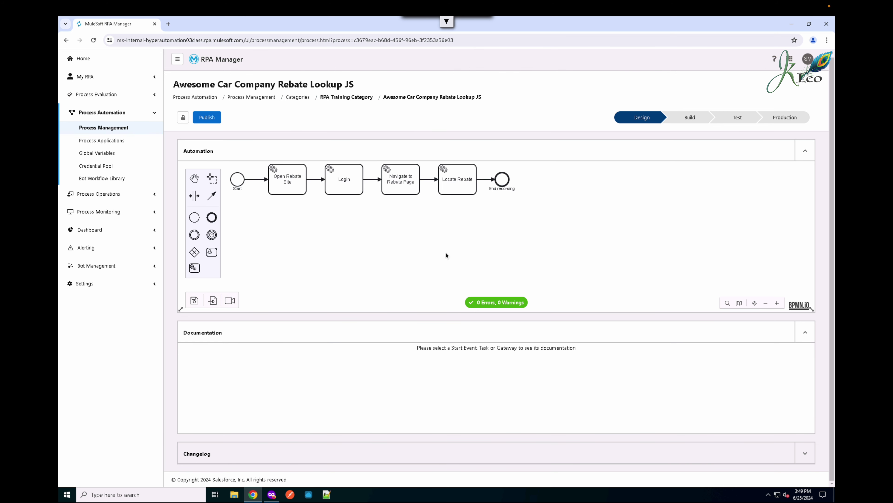